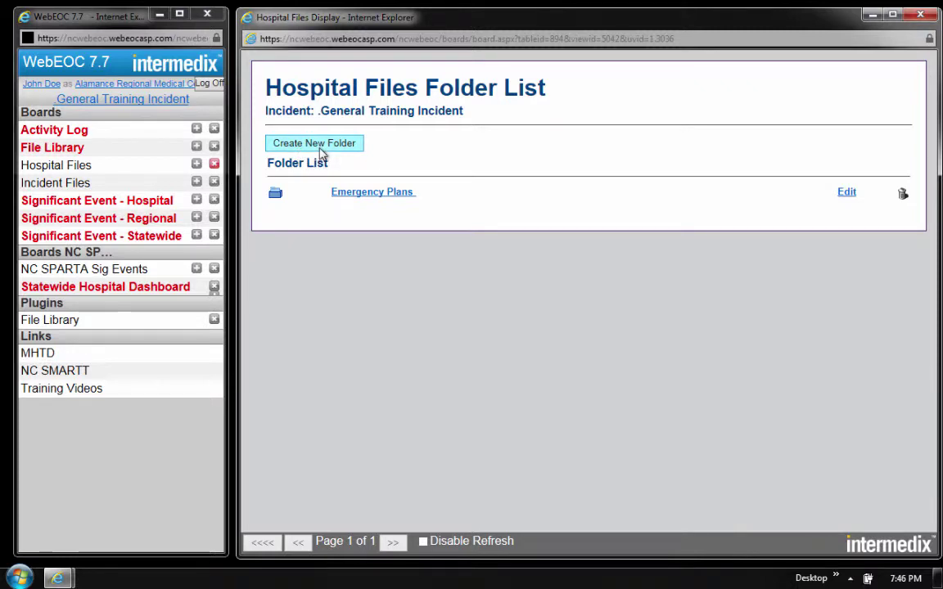
- Create a private folder named "Emergency Communications Lists" in the hospital files folder list
{"action": "left_click", "coordinate": [321, 154]}
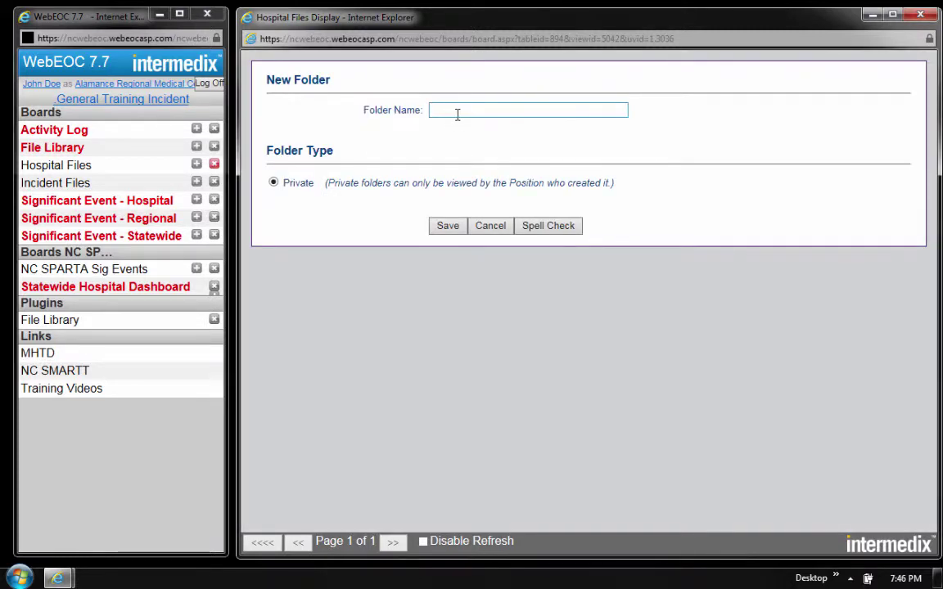
{"action": "left_click", "coordinate": [458, 114]}
{"action": "type", "text": "Emerg"}
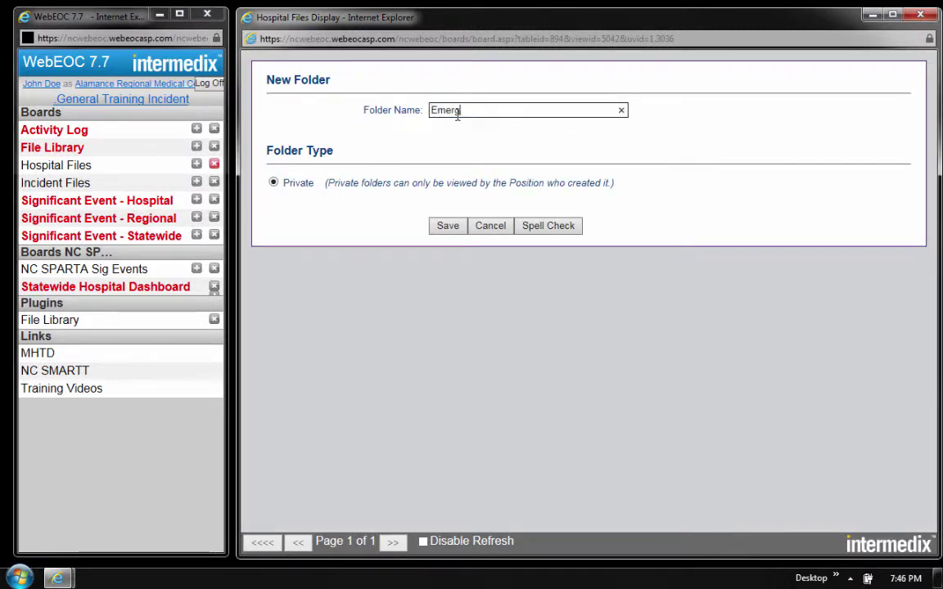
{"action": "type", "text": "ency Communications Lists"}
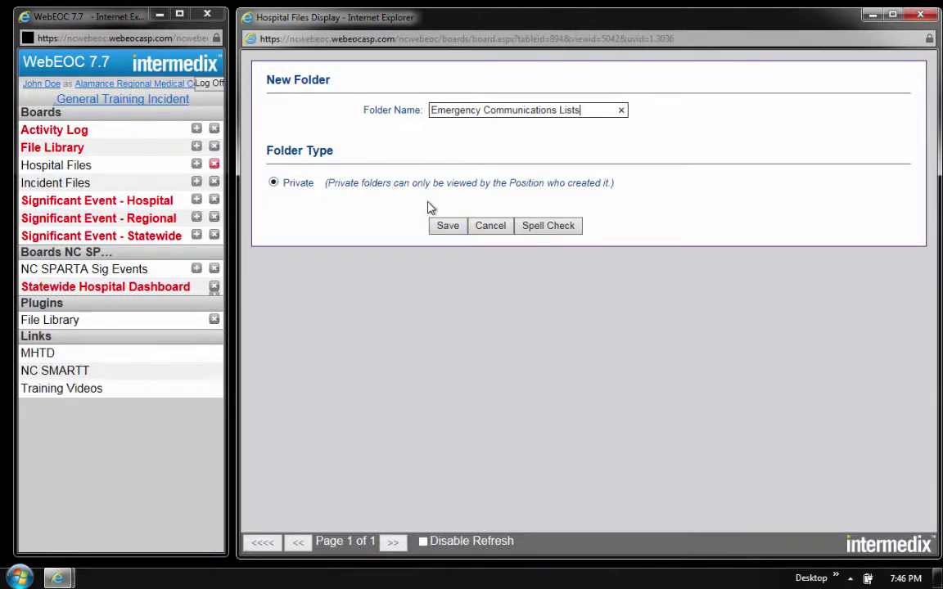
{"action": "left_click", "coordinate": [448, 227]}
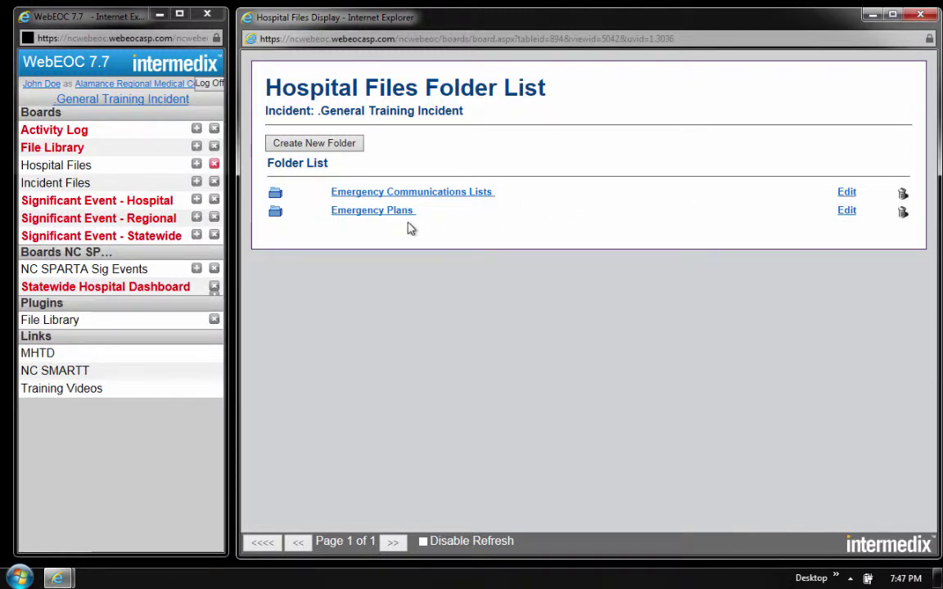
- Add "Test File for Upload" to the Emergency Plans folder with the description "EOP for ARMC" and return to the folder list
{"action": "left_click", "coordinate": [351, 213]}
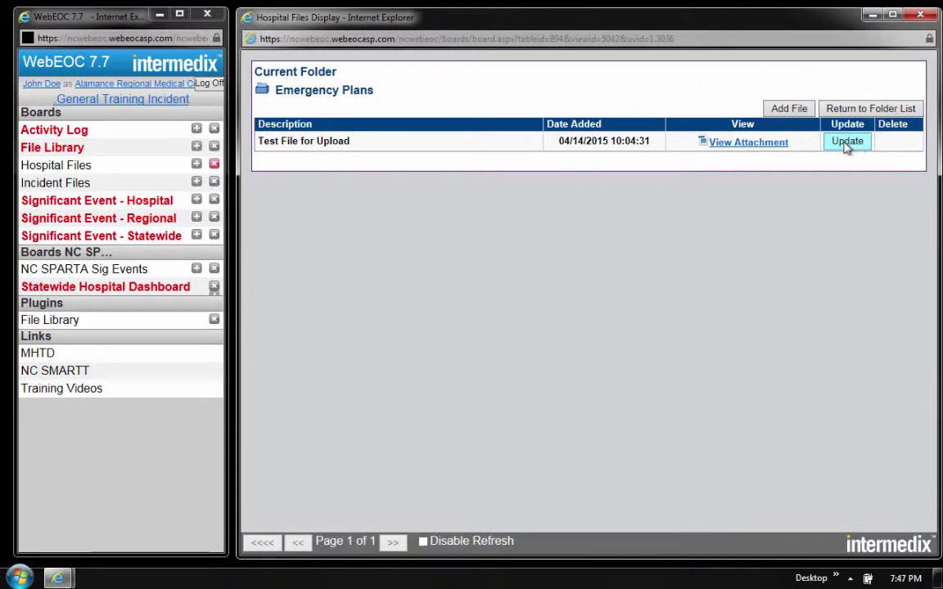
{"action": "left_click", "coordinate": [790, 112]}
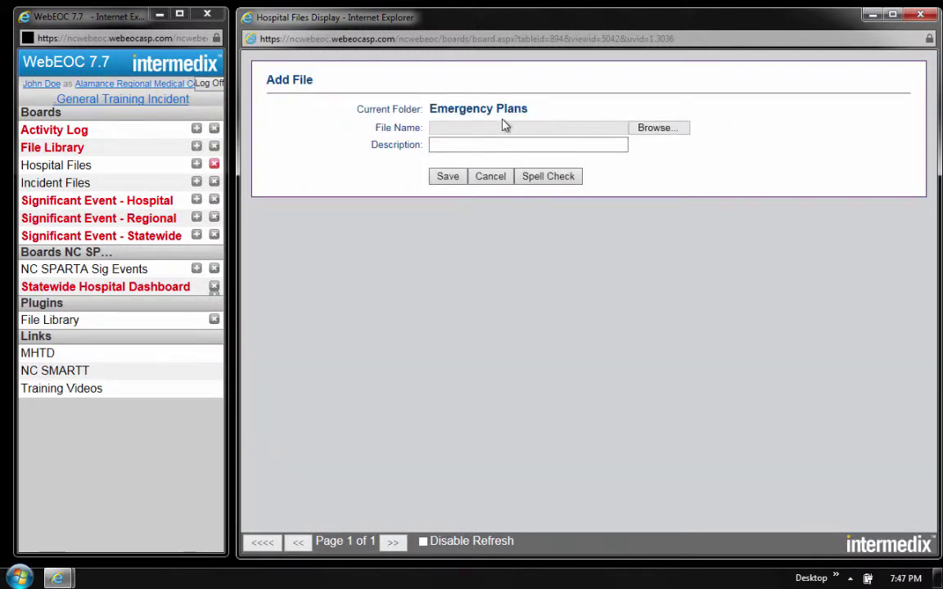
{"action": "left_click", "coordinate": [667, 133]}
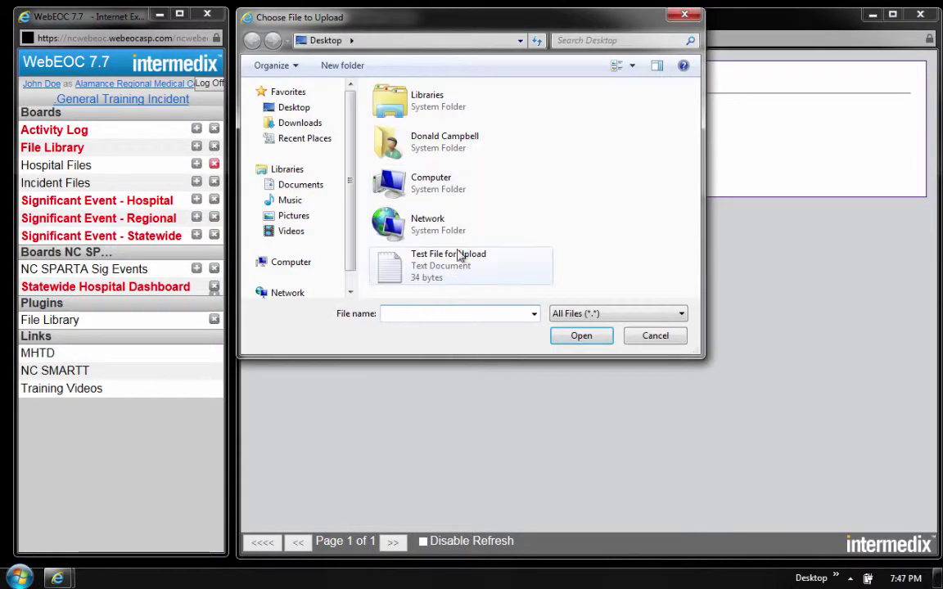
{"action": "left_click", "coordinate": [429, 270]}
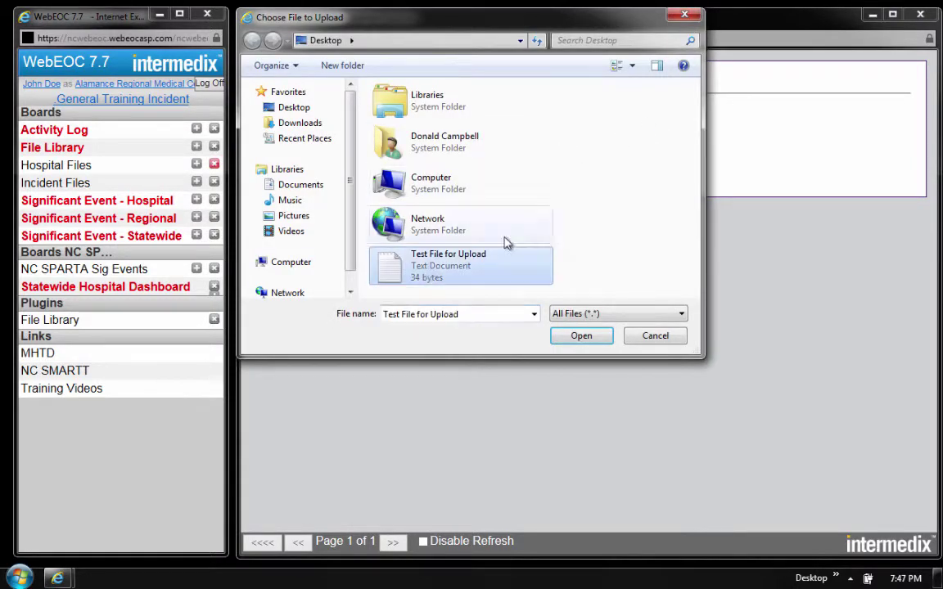
{"action": "left_click", "coordinate": [594, 337]}
{"action": "left_click", "coordinate": [484, 145]}
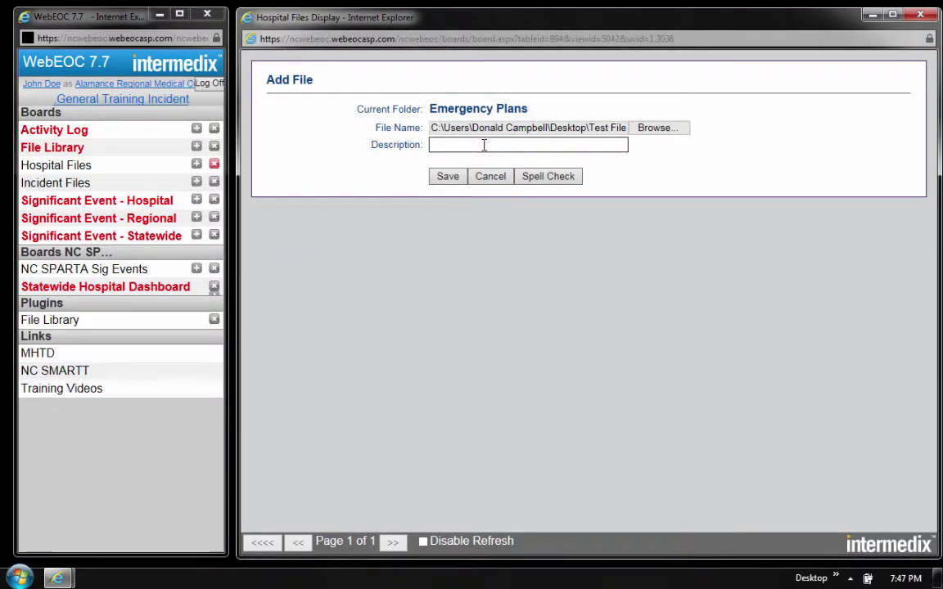
{"action": "type", "text": "EOP for ARMC"}
{"action": "left_click", "coordinate": [447, 179]}
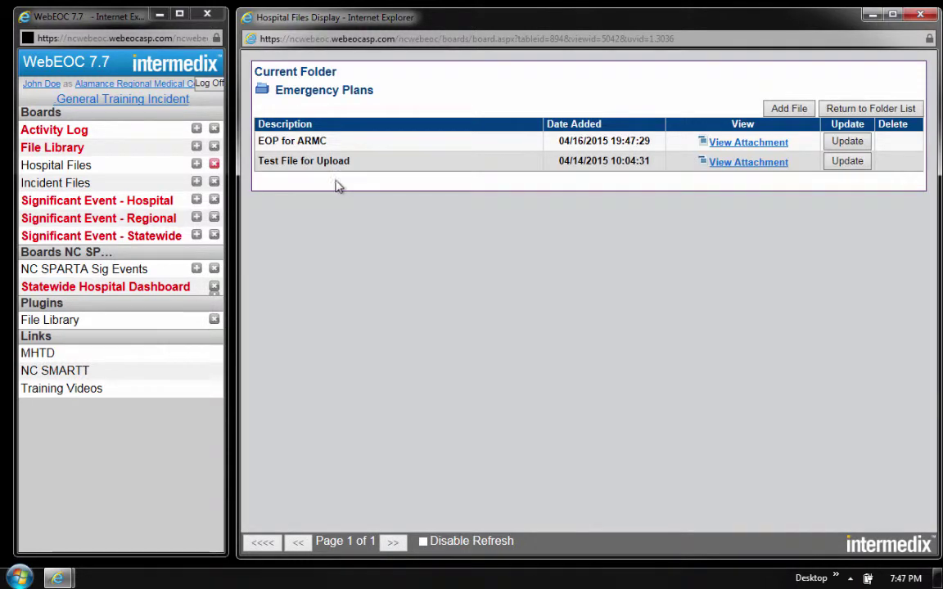
{"action": "left_click", "coordinate": [882, 114]}
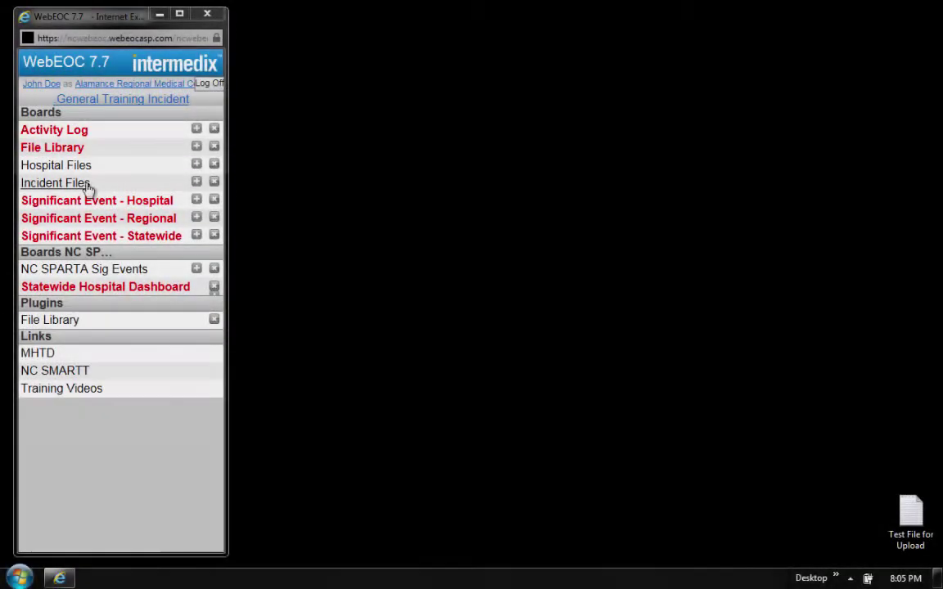
- Open the Incident Files board and create a private folder named "Incident Action Plans"
{"action": "left_click", "coordinate": [86, 183]}
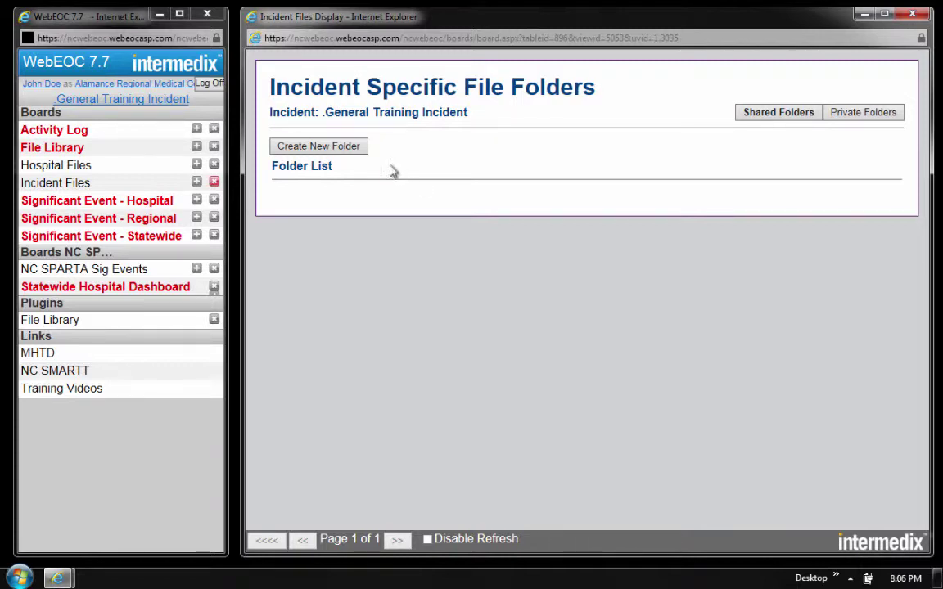
{"action": "left_click", "coordinate": [342, 147]}
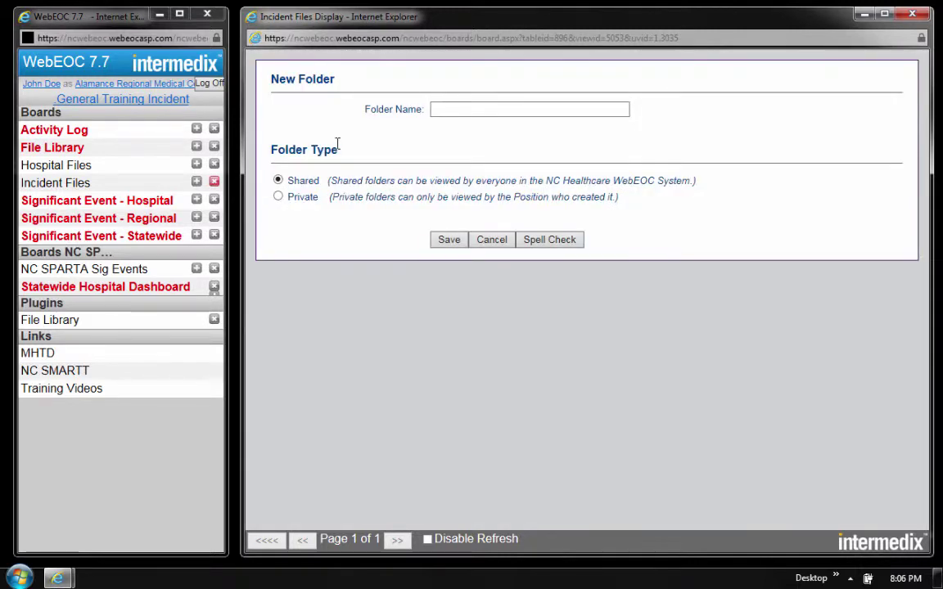
{"action": "left_click", "coordinate": [454, 111]}
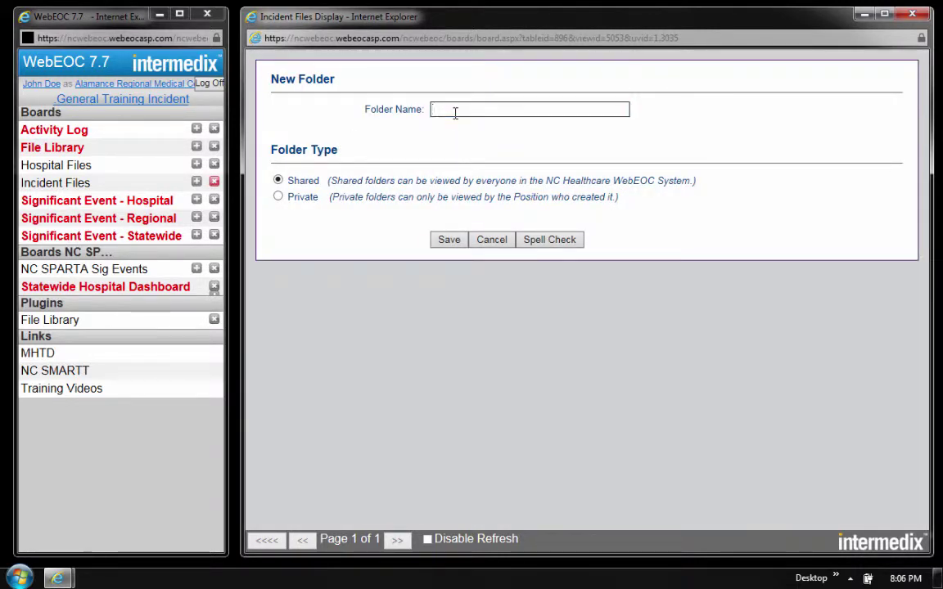
{"action": "type", "text": "Incident Action Plans"}
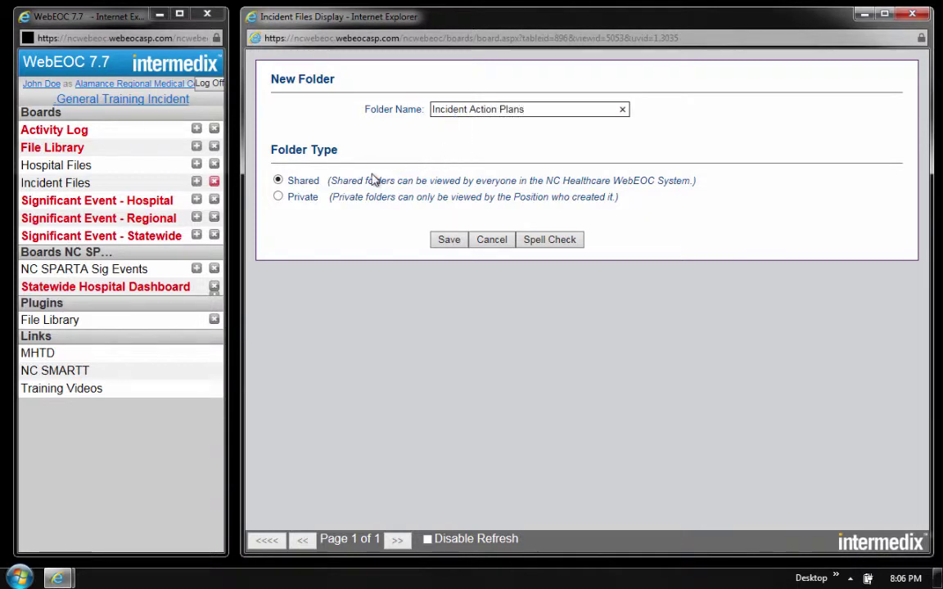
{"action": "left_click", "coordinate": [280, 198]}
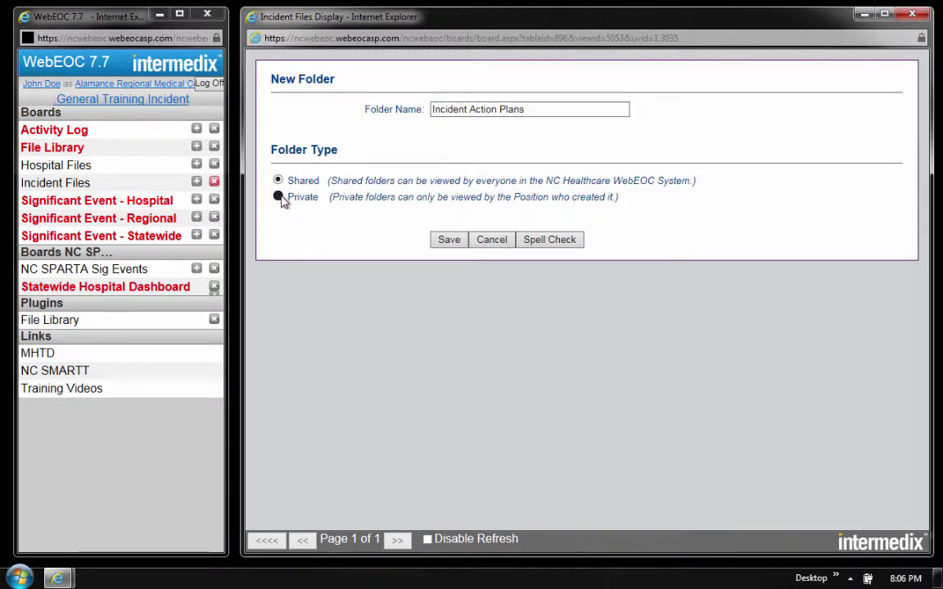
{"action": "left_click", "coordinate": [449, 241]}
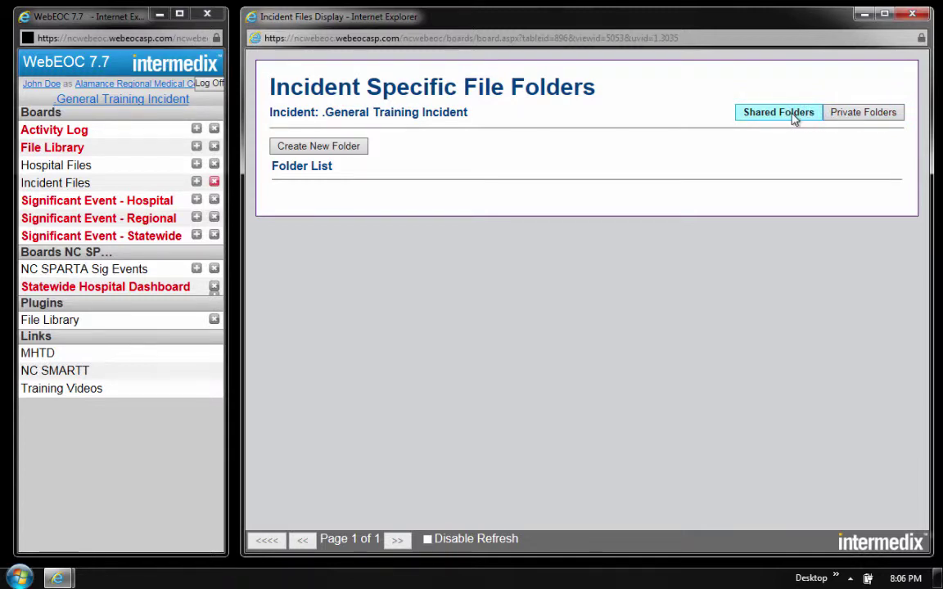
- Add "Test File for Upload" to the private Incident Action Plans folder with the description "IAP #1"
{"action": "left_click", "coordinate": [866, 117]}
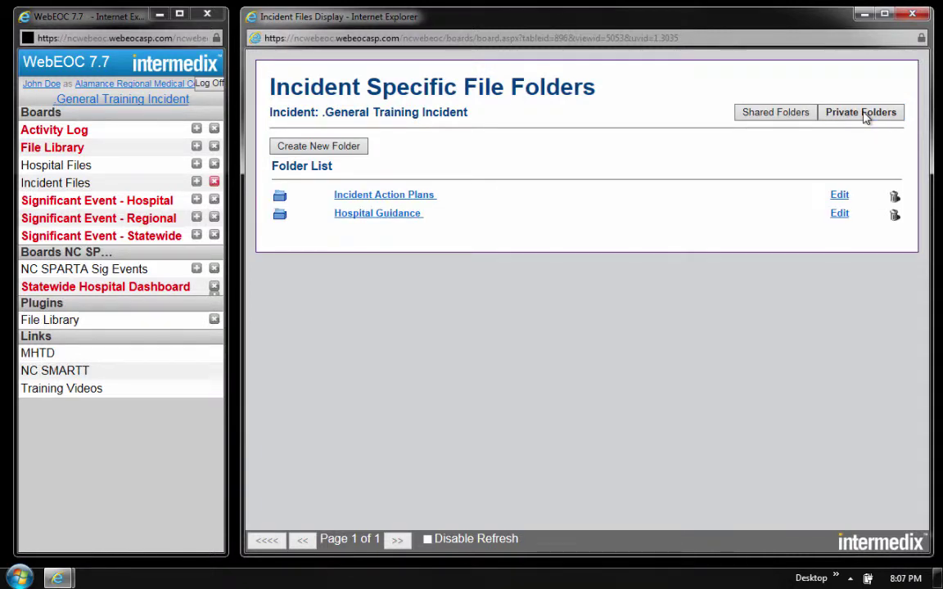
{"action": "left_click", "coordinate": [372, 197]}
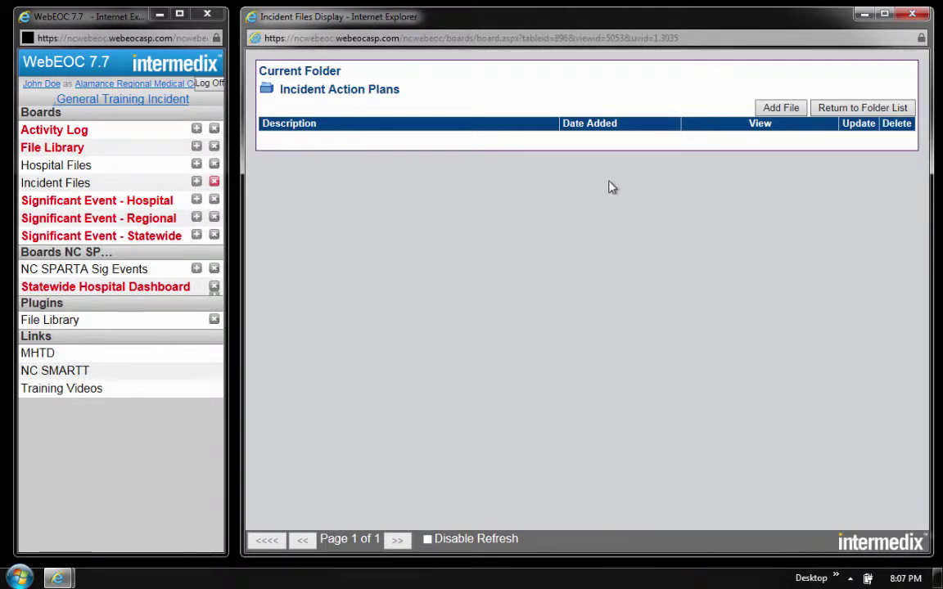
{"action": "left_click", "coordinate": [780, 111]}
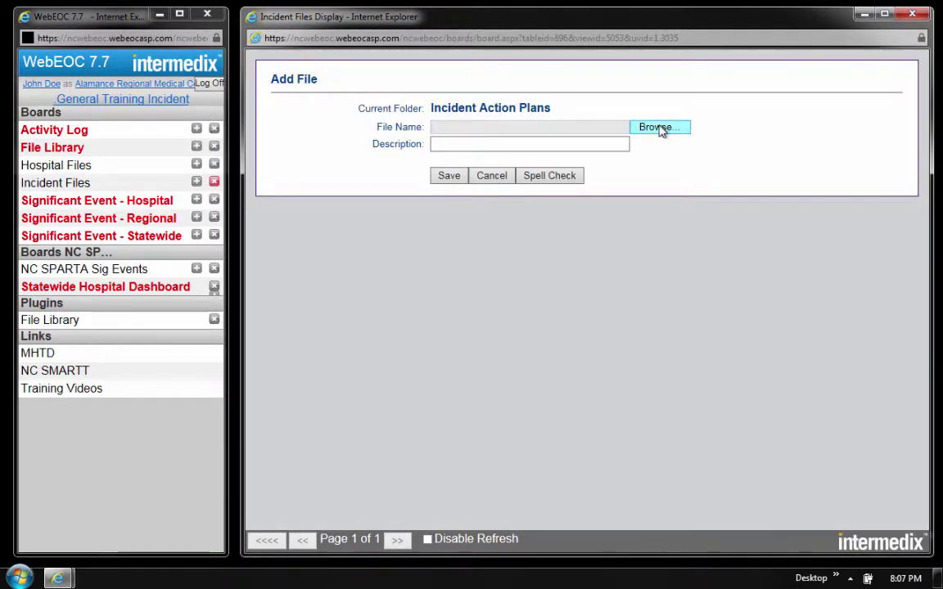
{"action": "left_click", "coordinate": [660, 128]}
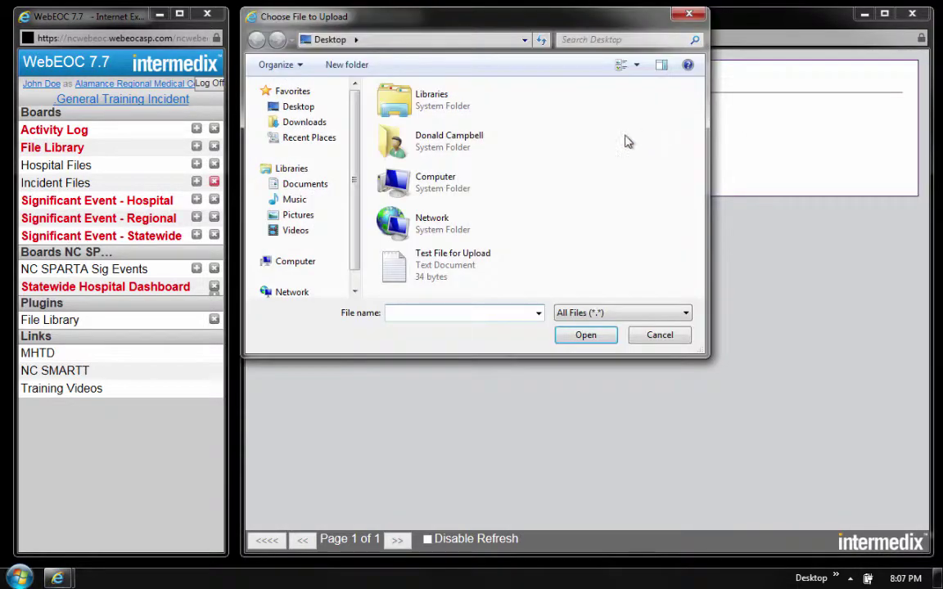
{"action": "left_click", "coordinate": [459, 260]}
{"action": "left_click", "coordinate": [585, 334]}
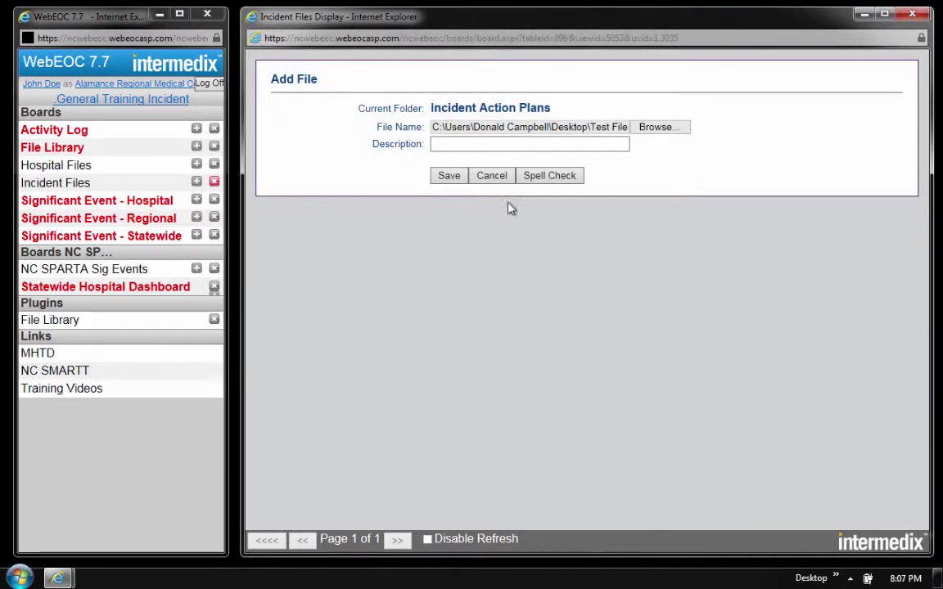
{"action": "left_click", "coordinate": [475, 149]}
{"action": "type", "text": "IAP #1"}
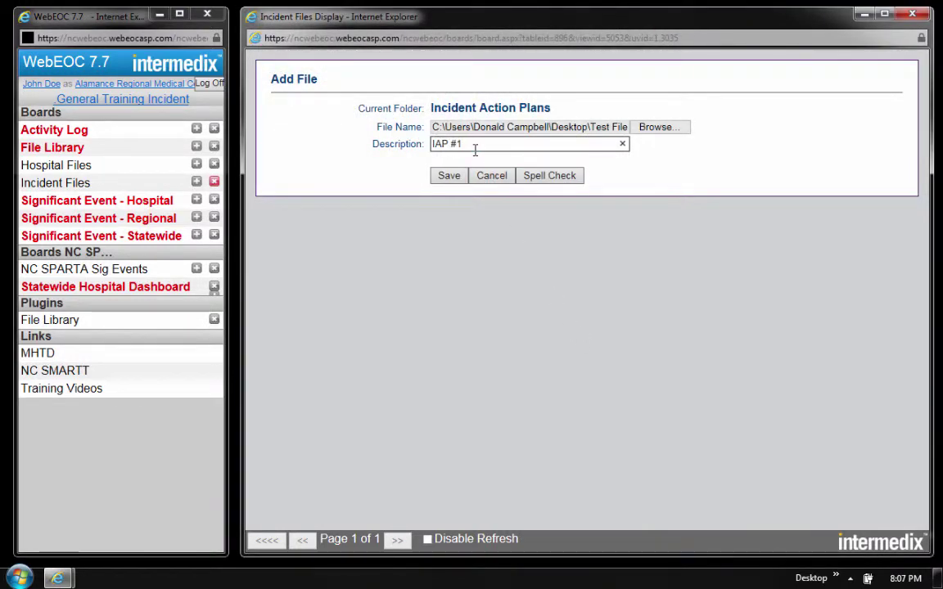
{"action": "left_click", "coordinate": [454, 174]}
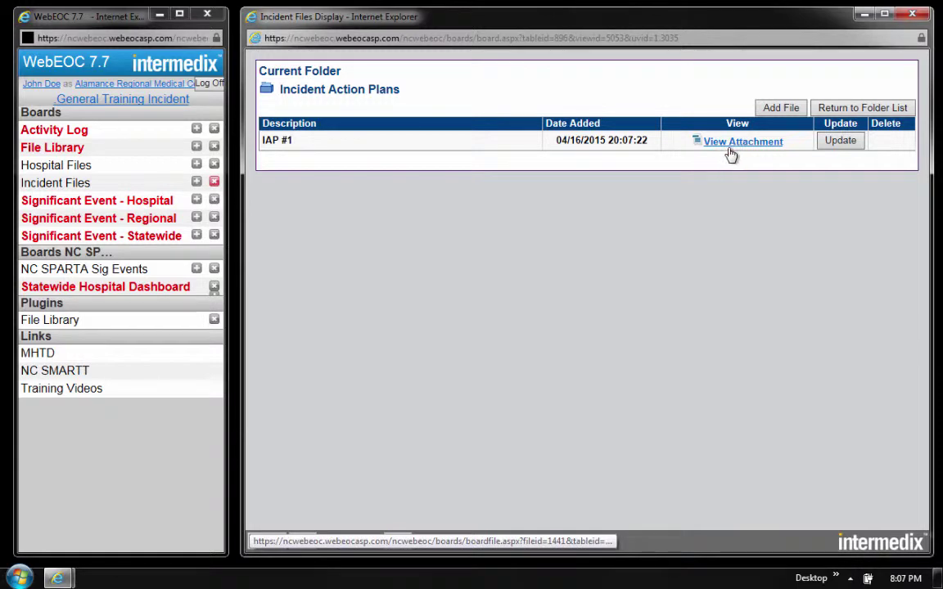
- Return to the incident folder list and view the private folders, followed by the shared folders
{"action": "left_click", "coordinate": [863, 108]}
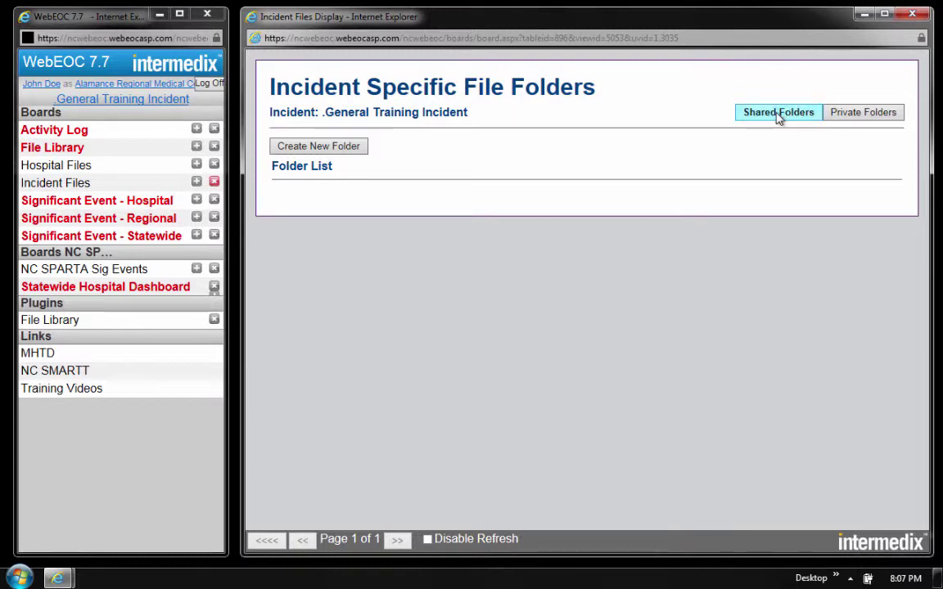
{"action": "left_click", "coordinate": [863, 119]}
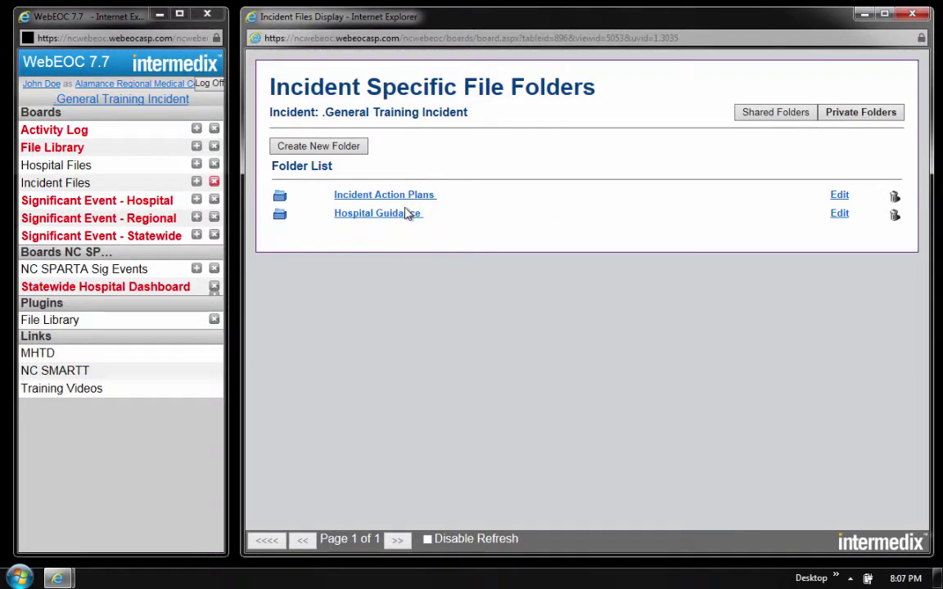
{"action": "left_click", "coordinate": [769, 115]}
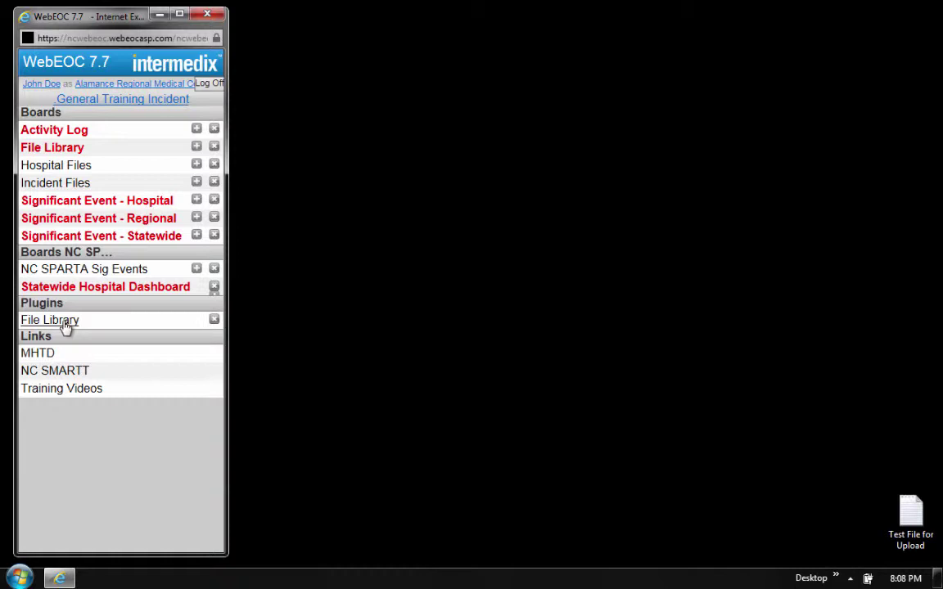
- Open the File Library plugin, maximize its window and open the "MidCarolina RAC - Share Space" folder
{"action": "left_click", "coordinate": [66, 322]}
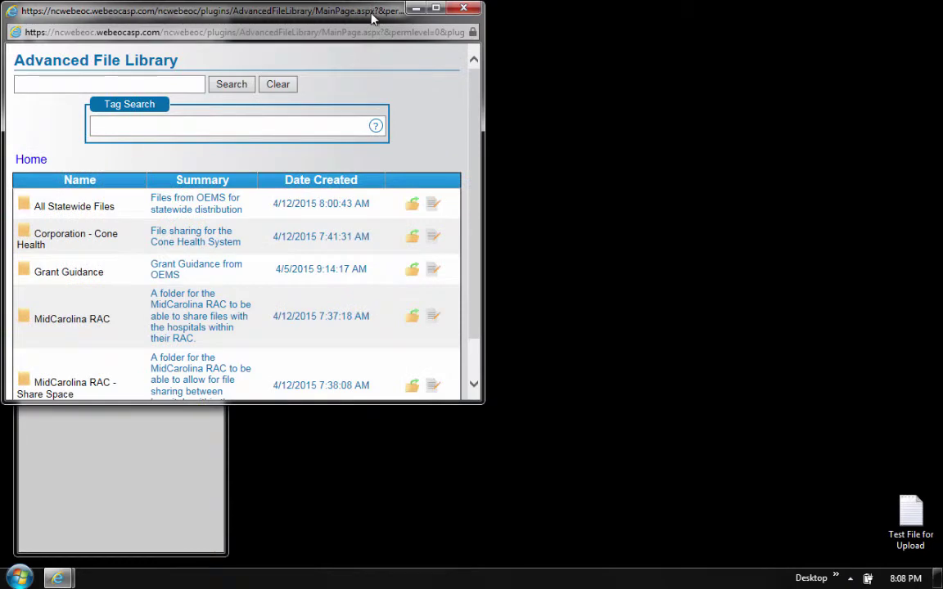
{"action": "left_click_drag", "start_coordinate": [370, 8], "coordinate": [441, 17]}
{"action": "left_click", "coordinate": [514, 18]}
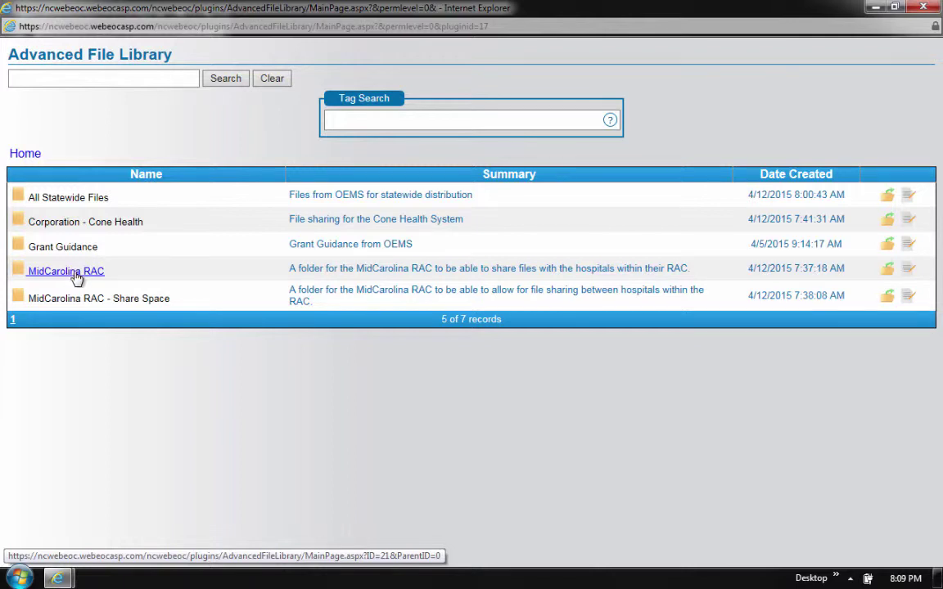
{"action": "left_click", "coordinate": [152, 301]}
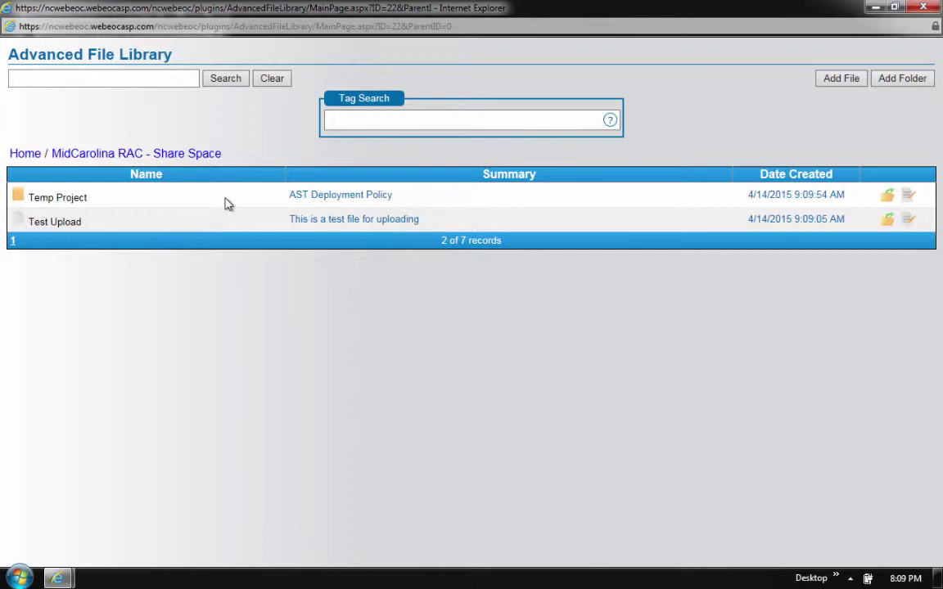
- Search the share space folder for "test" and clear the search
{"action": "left_click", "coordinate": [143, 81]}
{"action": "type", "text": "test"}
{"action": "left_click", "coordinate": [232, 85]}
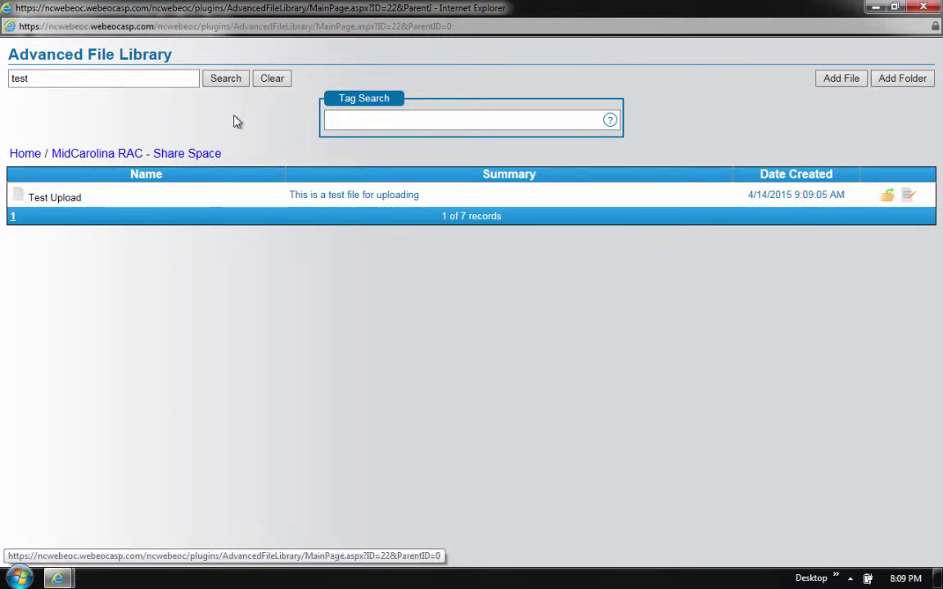
{"action": "left_click", "coordinate": [276, 84]}
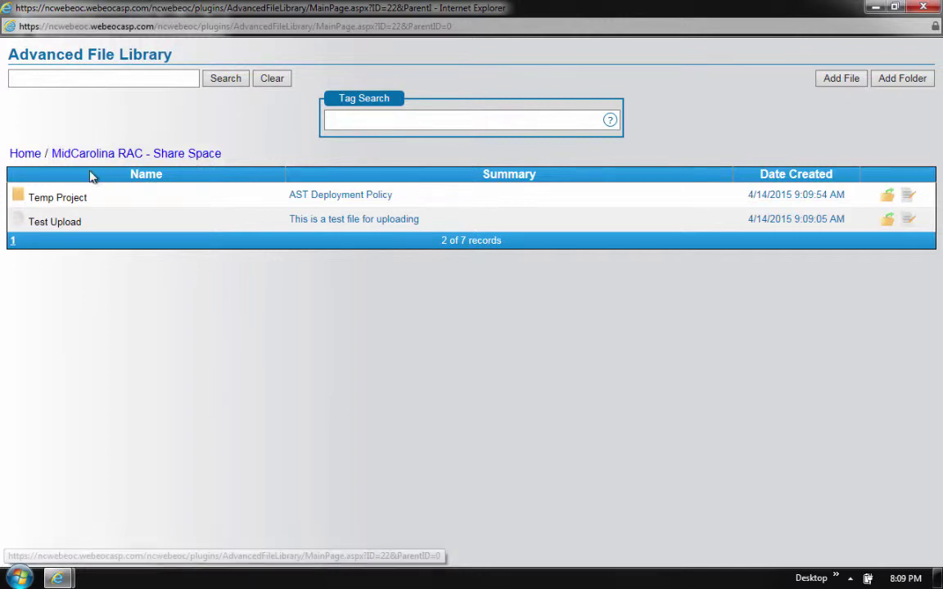
- Return to the library's home level and open the Temp Project folder inside "MidCarolina RAC - Share Space"
{"action": "left_click", "coordinate": [24, 161]}
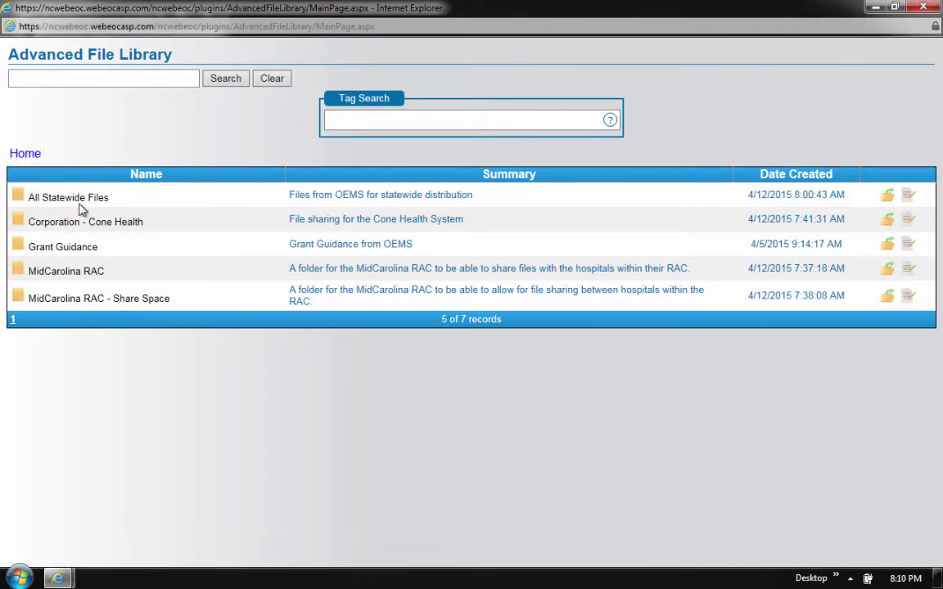
{"action": "left_click", "coordinate": [92, 301]}
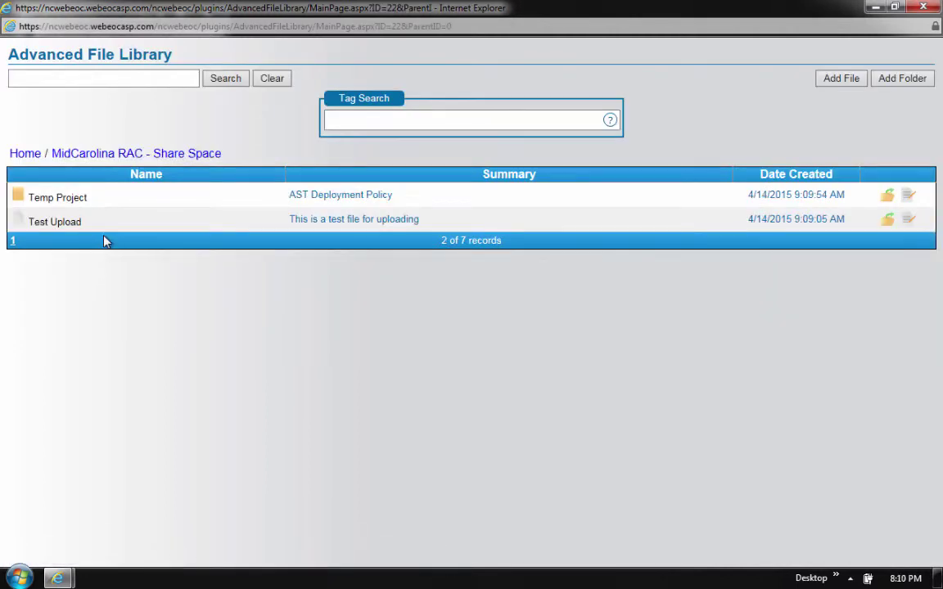
{"action": "left_click", "coordinate": [63, 204]}
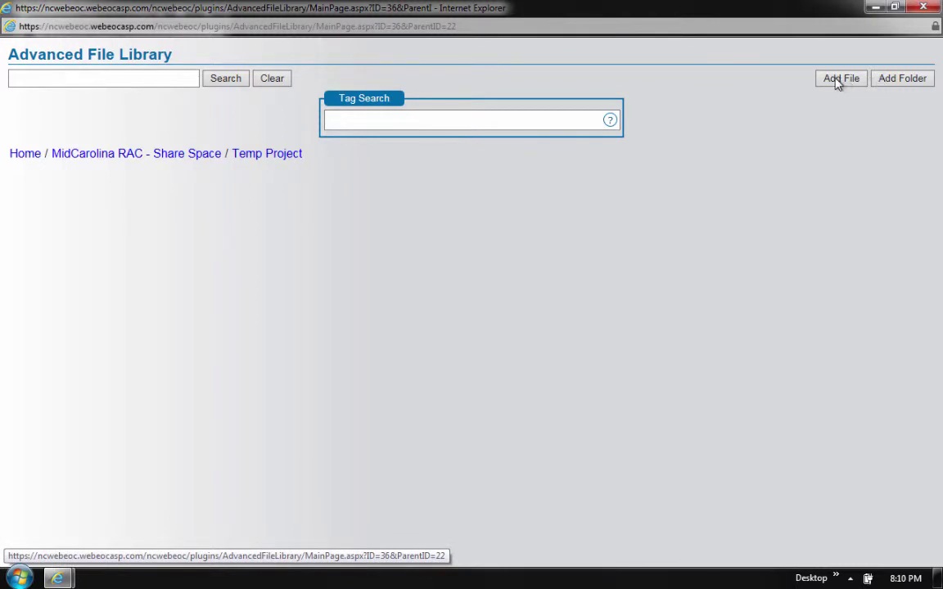
- Create a folder labelled "ARMC Decon Project" inside the Temp Project folder and save it
{"action": "left_click", "coordinate": [917, 83]}
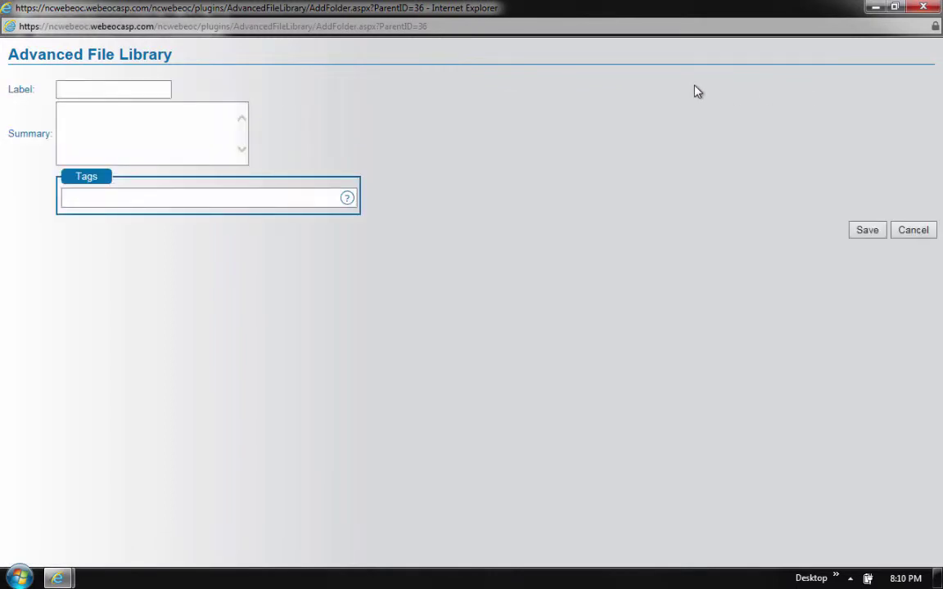
{"action": "left_click", "coordinate": [82, 89]}
{"action": "type", "text": "ARMC De"}
{"action": "type", "text": "roject"}
{"action": "left_click", "coordinate": [867, 231]}
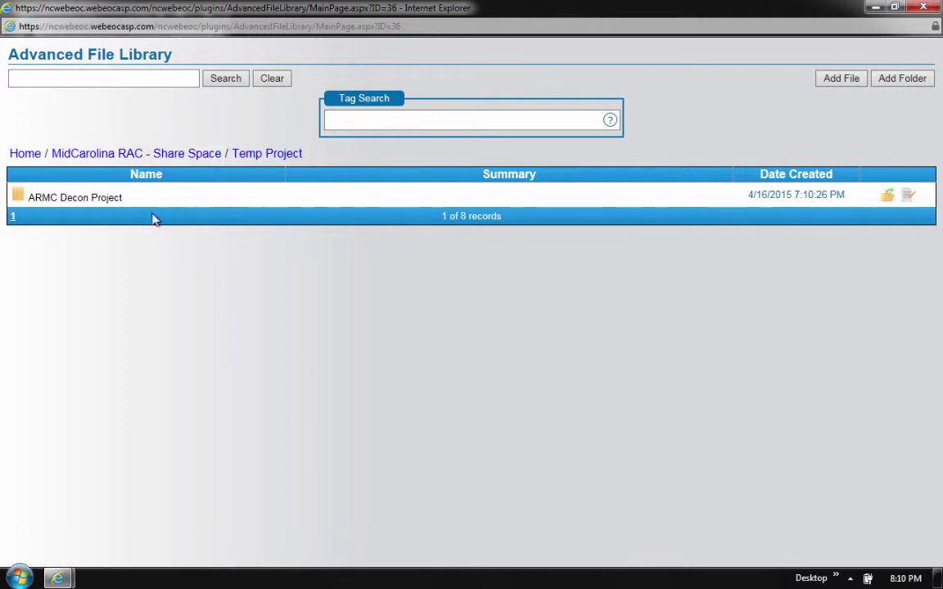
- In the ARMC Decon Project folder, start a file entry labelled "Draft Decon Document" with summary "This is a summary Document for everyone to review"
{"action": "left_click", "coordinate": [77, 198]}
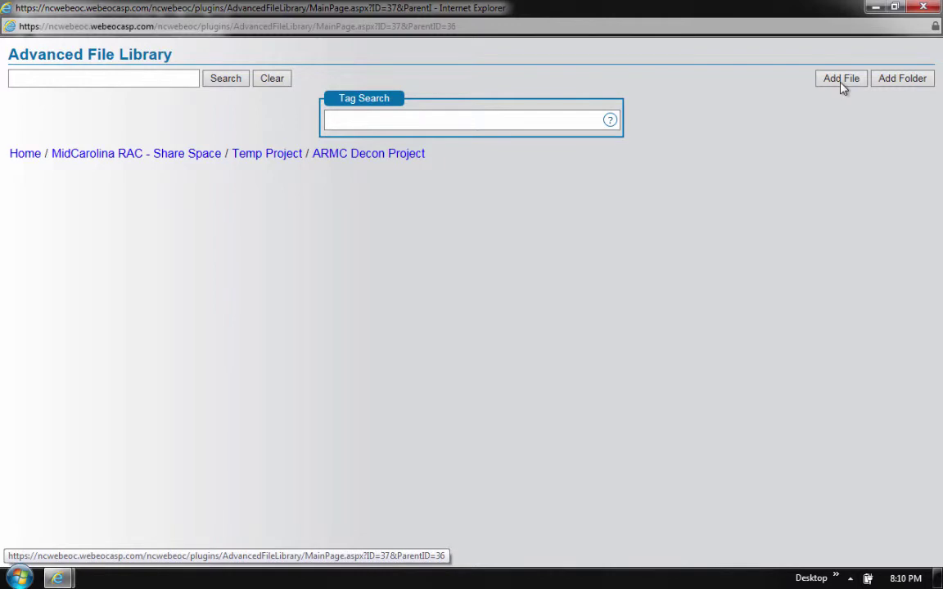
{"action": "left_click", "coordinate": [847, 84]}
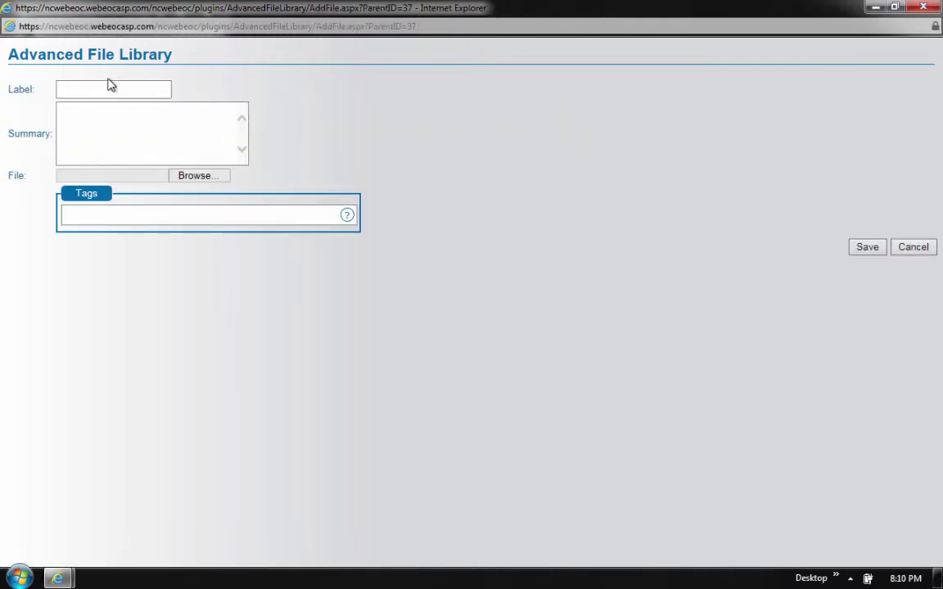
{"action": "left_click", "coordinate": [84, 91]}
{"action": "type", "text": "This is"}
{"action": "type", "text": " a Draft Decon Co"}
{"action": "key", "text": "BackSpace"}
{"action": "key", "text": "BackSpace"}
{"action": "type", "text": "Document"}
{"action": "key", "text": "Tab"}
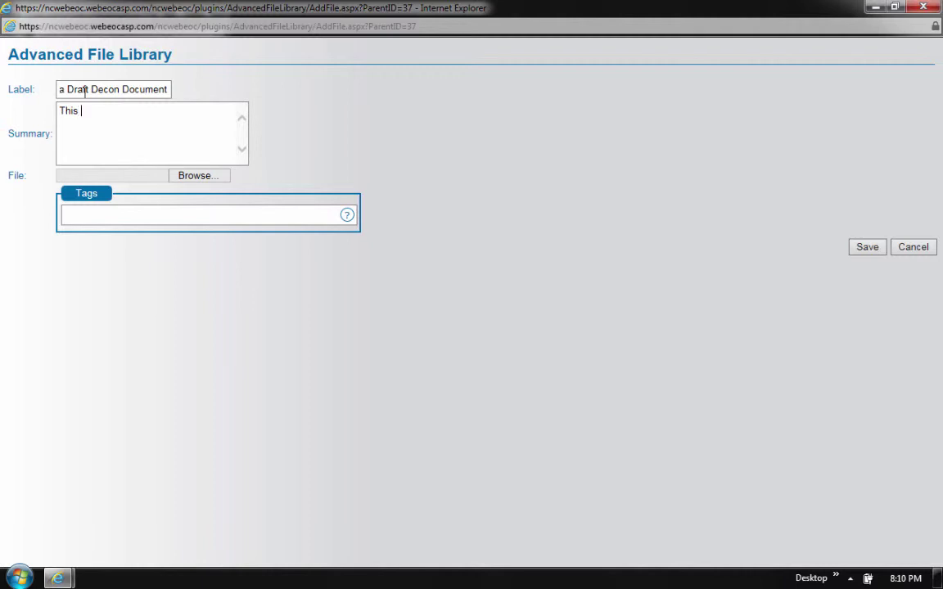
{"action": "type", "text": "This is a summary Document for every"}
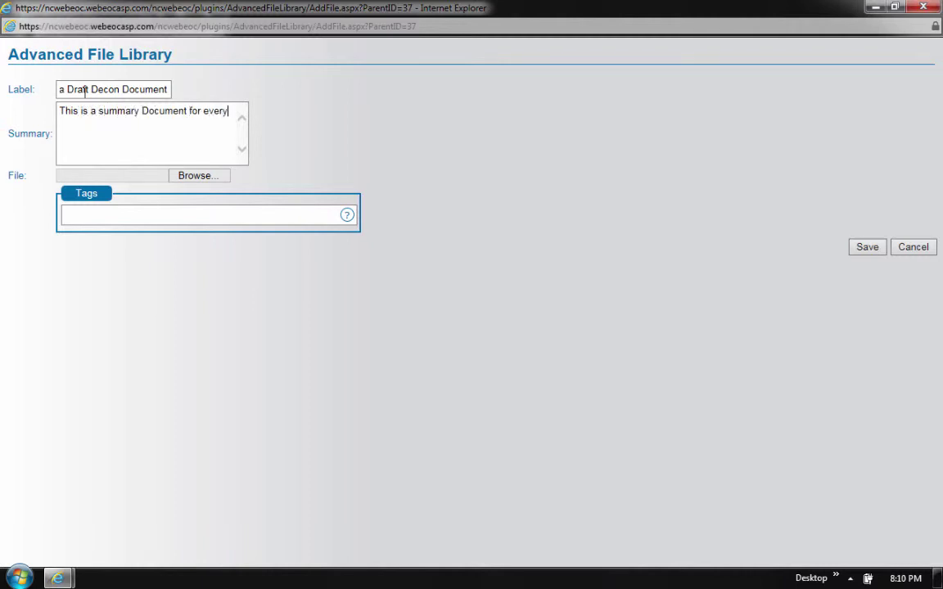
{"action": "type", "text": "one to review"}
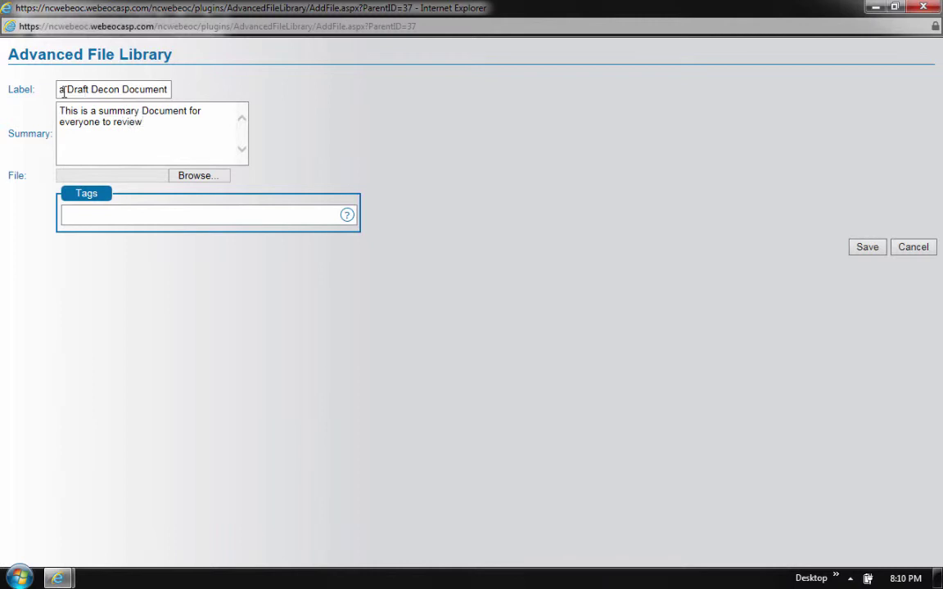
{"action": "left_click_drag", "start_coordinate": [66, 90], "coordinate": [0, 95]}
{"action": "key", "text": "Delete"}
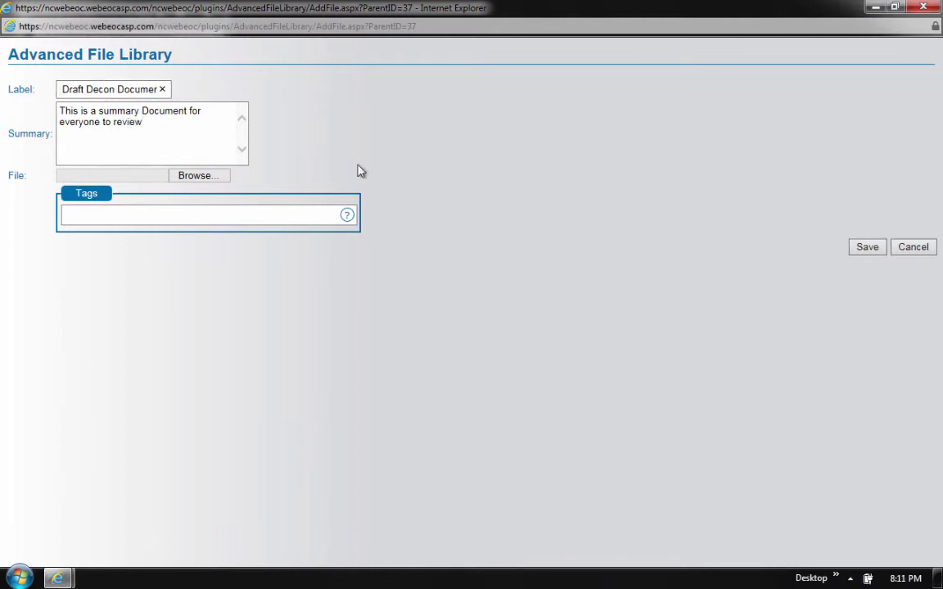
- Attach the "Test File for Upload" text document from the Desktop to the file entry and save it
{"action": "left_click", "coordinate": [223, 180]}
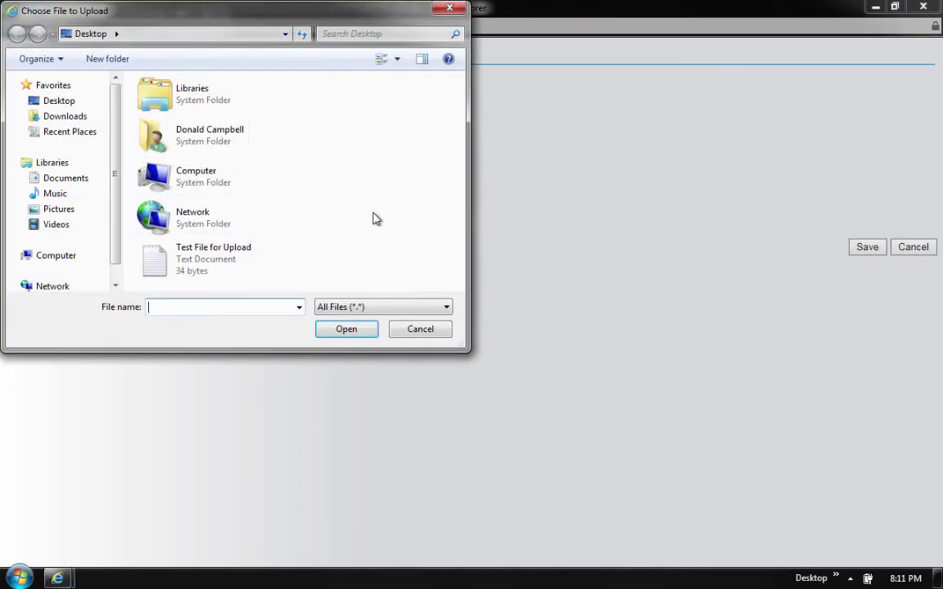
{"action": "left_click", "coordinate": [213, 262]}
{"action": "left_click", "coordinate": [372, 328]}
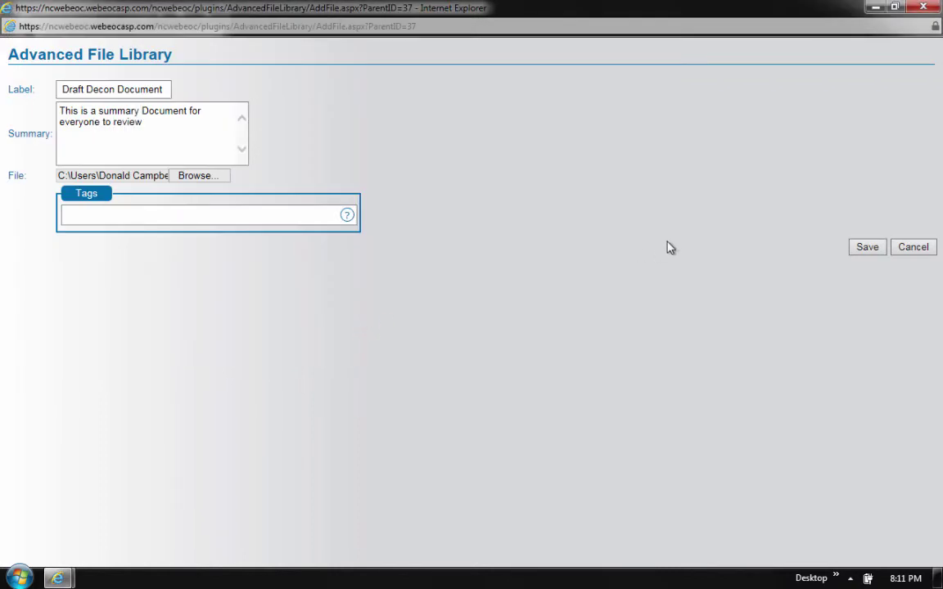
{"action": "left_click", "coordinate": [868, 247]}
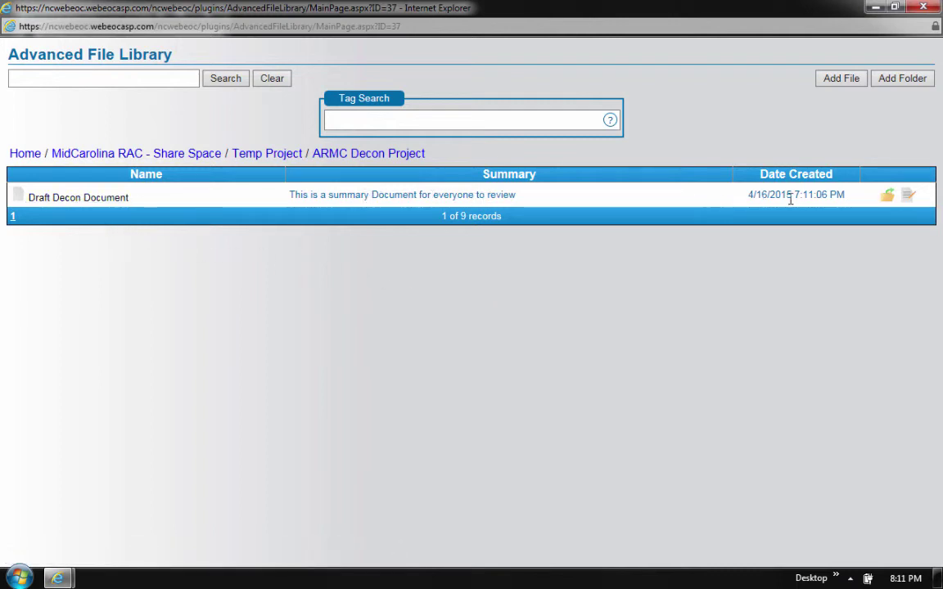
- Open the uploaded Draft Decon Document to view its contents, close it and return to the library's home level
{"action": "left_click", "coordinate": [62, 204]}
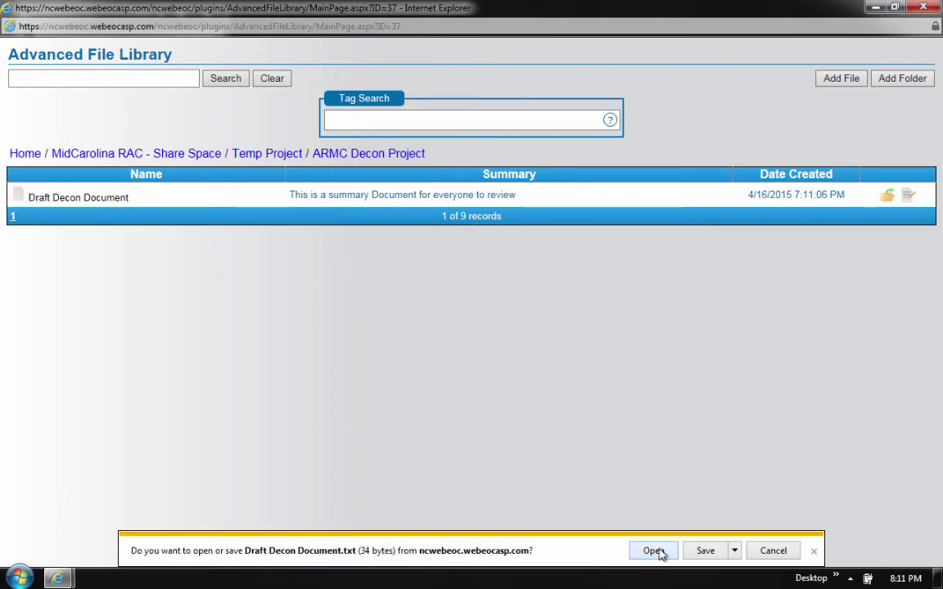
{"action": "left_click", "coordinate": [656, 553]}
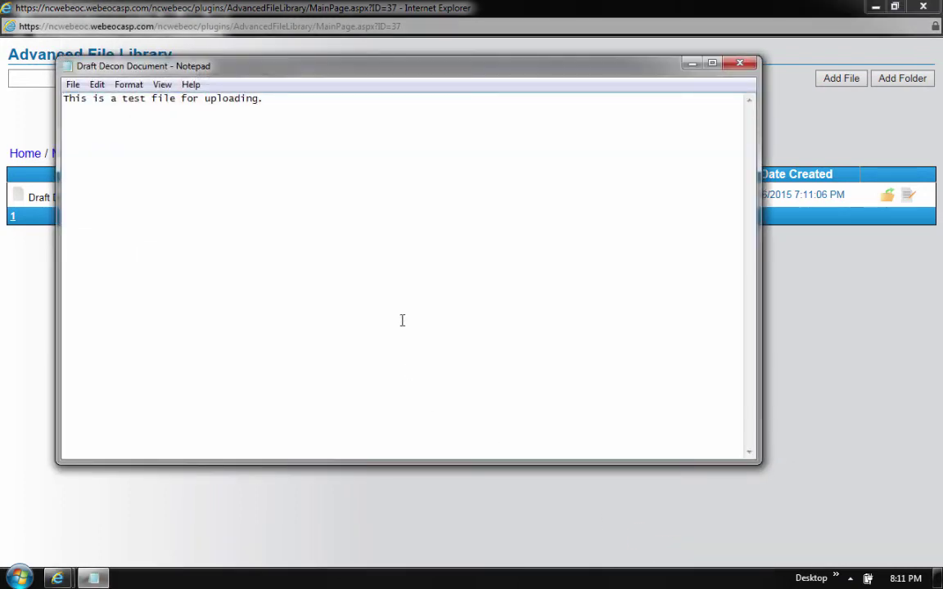
{"action": "left_click", "coordinate": [747, 64]}
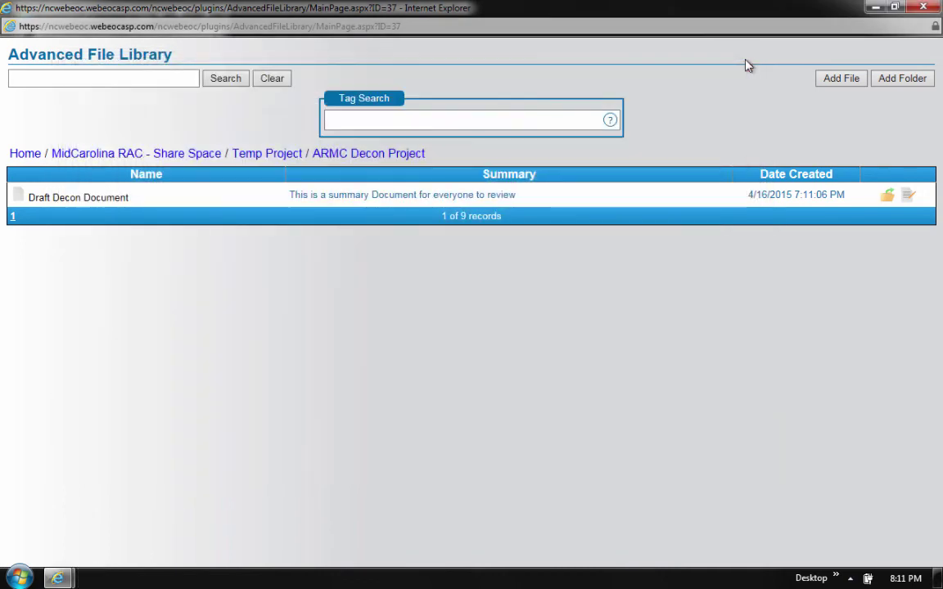
{"action": "left_click", "coordinate": [26, 154]}
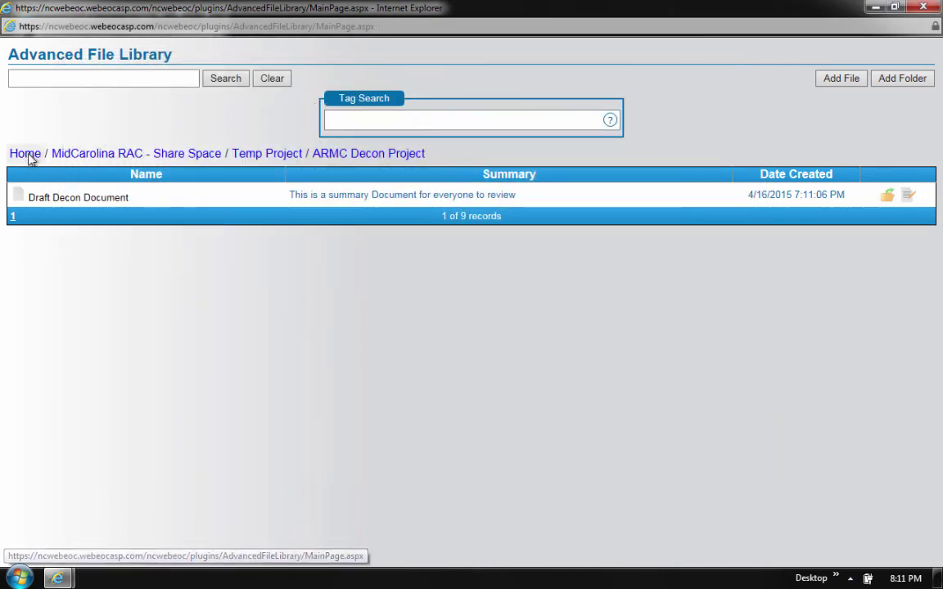